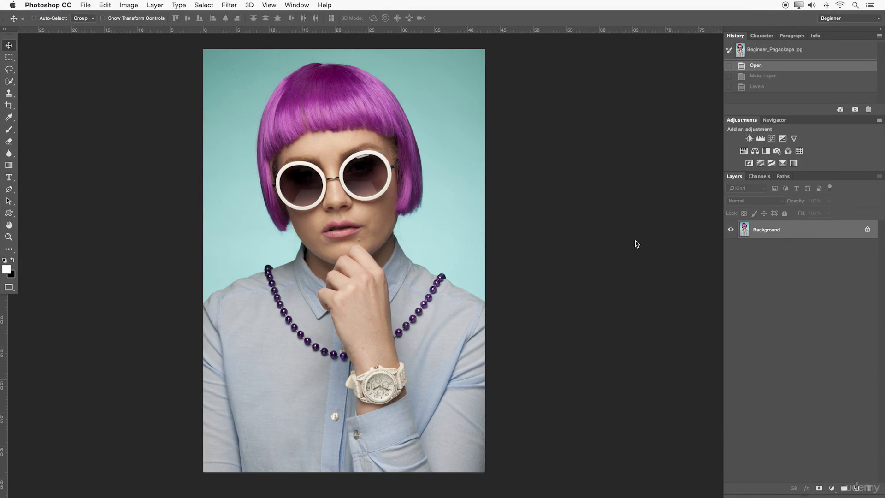
- Convert the locked Background into a regular layer with the default name Layer 0
double_click(792, 232)
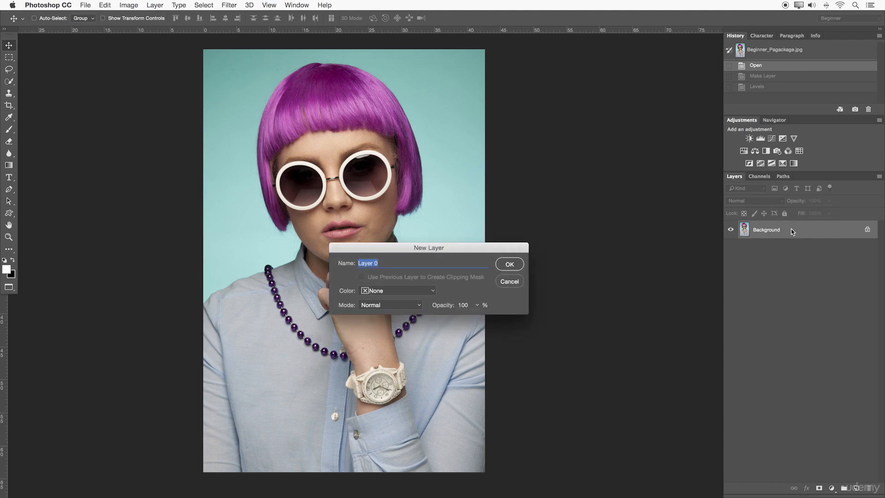
key("Return")
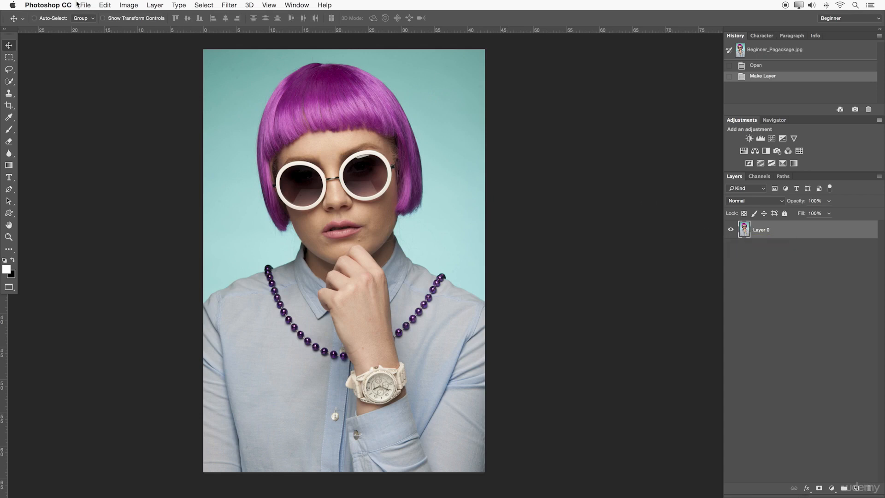
- Try a Levels adjustment directly on Layer 0 with a black input level of 50, and revert to the history state before it
left_click(122, 4)
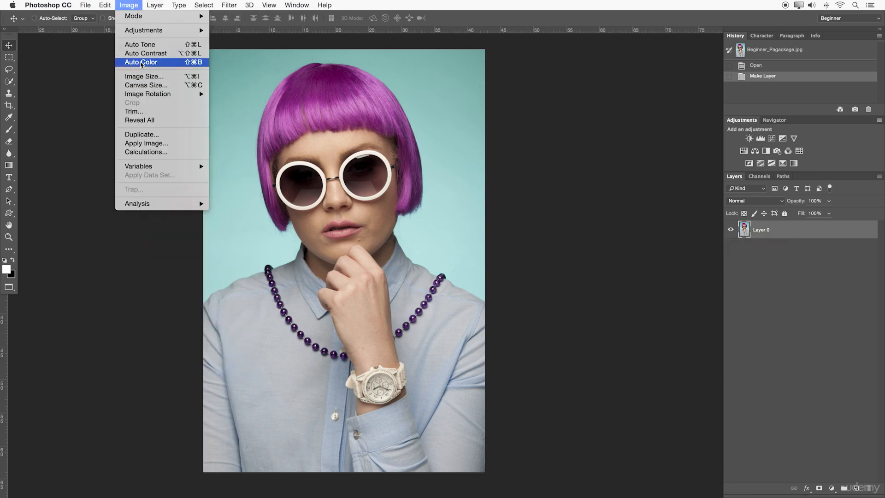
mouse_move(144, 34)
left_click(236, 38)
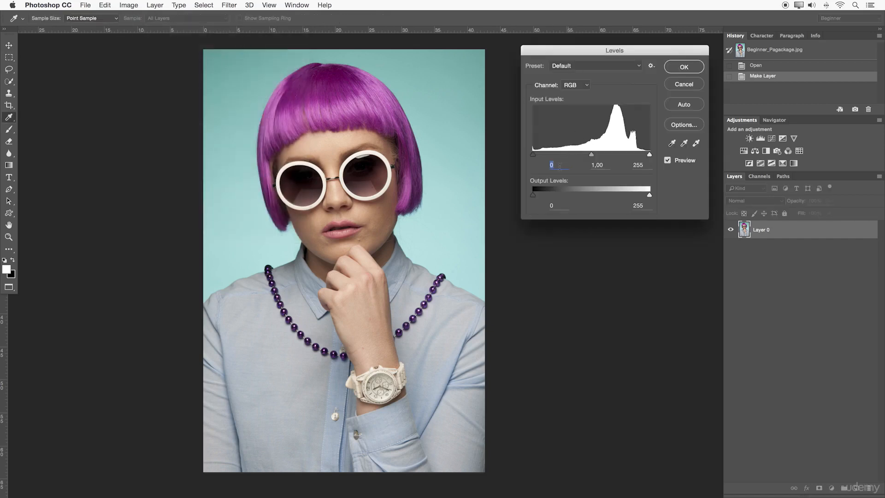
type("50")
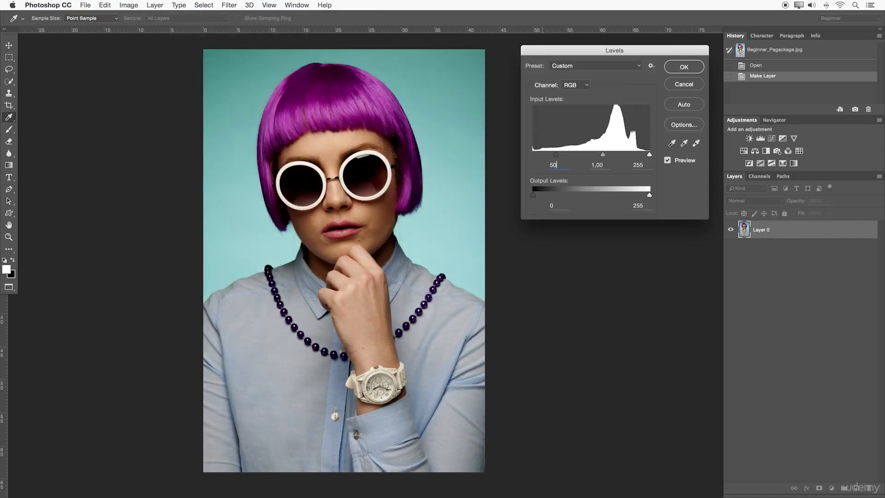
left_click(694, 69)
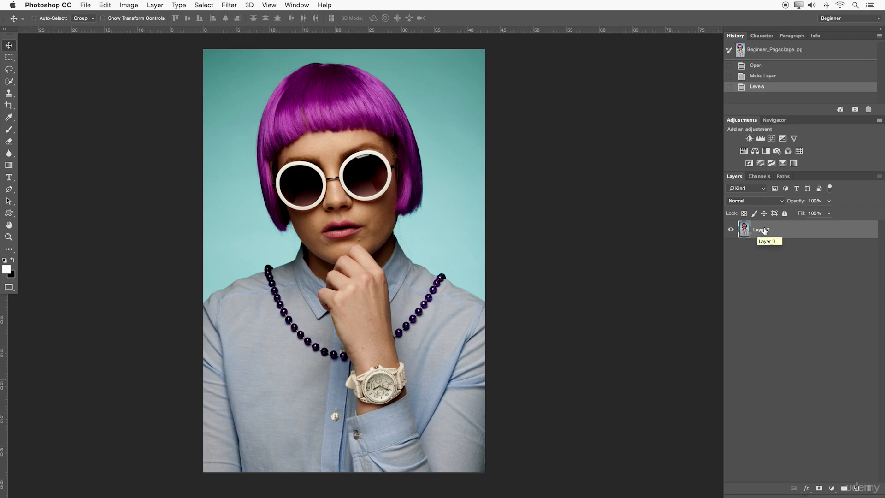
left_click(754, 77)
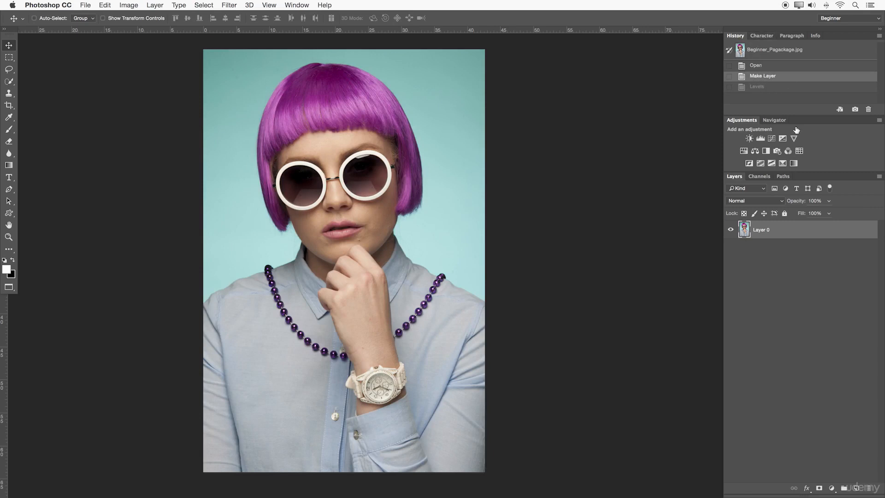
- Add a Levels adjustment layer above Layer 0, keeping the default name and Normal mode
left_click(157, 5)
mouse_move(185, 122)
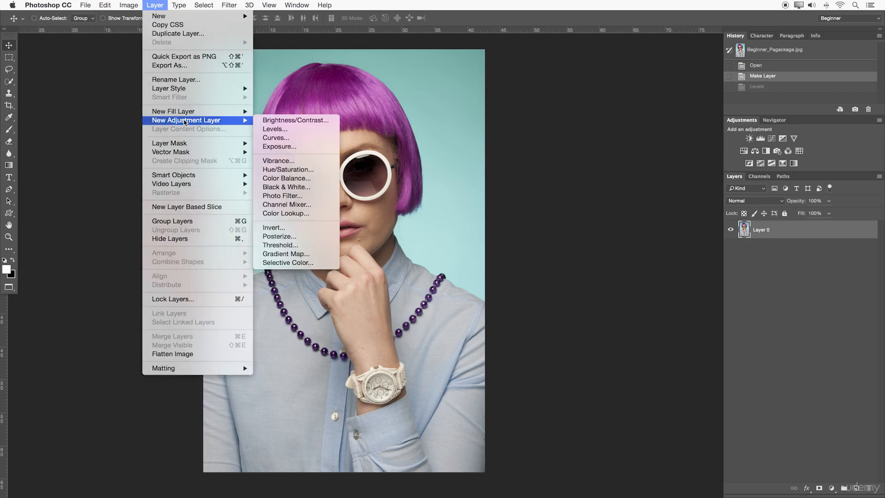
left_click(297, 133)
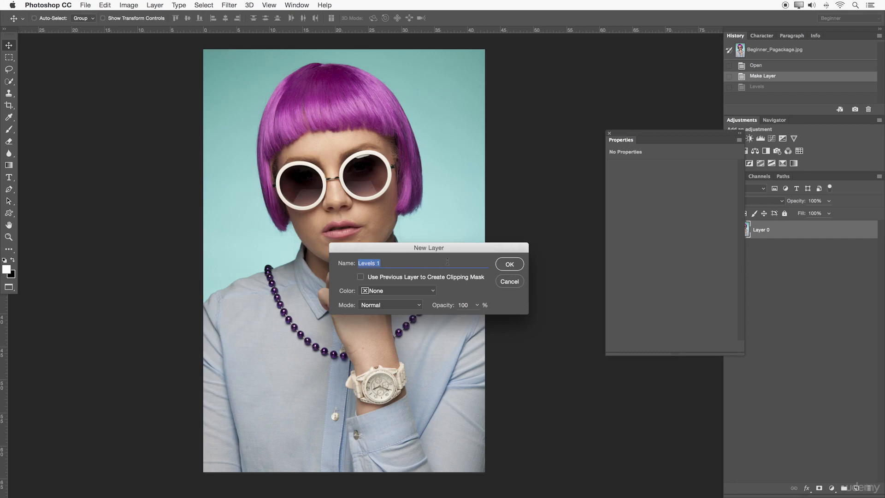
left_click(508, 268)
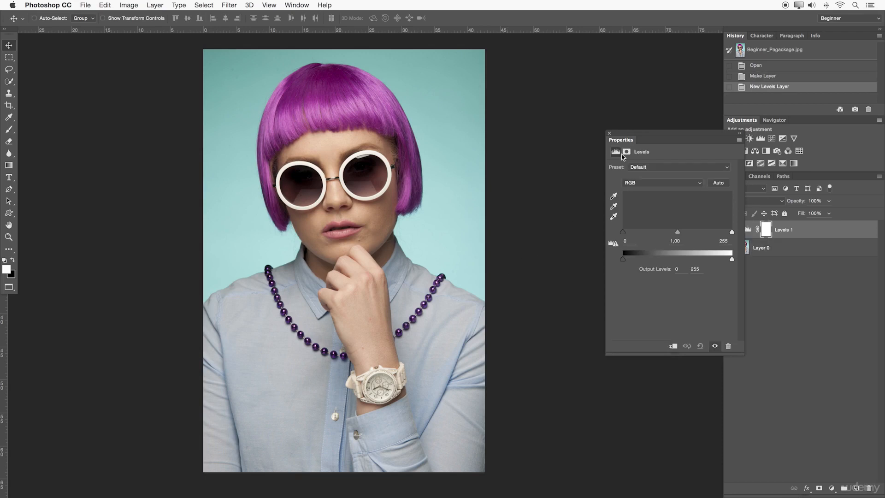
- Dock the floating Properties panel beside Adjustments and enlarge the Layers panel below it
left_click_drag(623, 136, 564, 79)
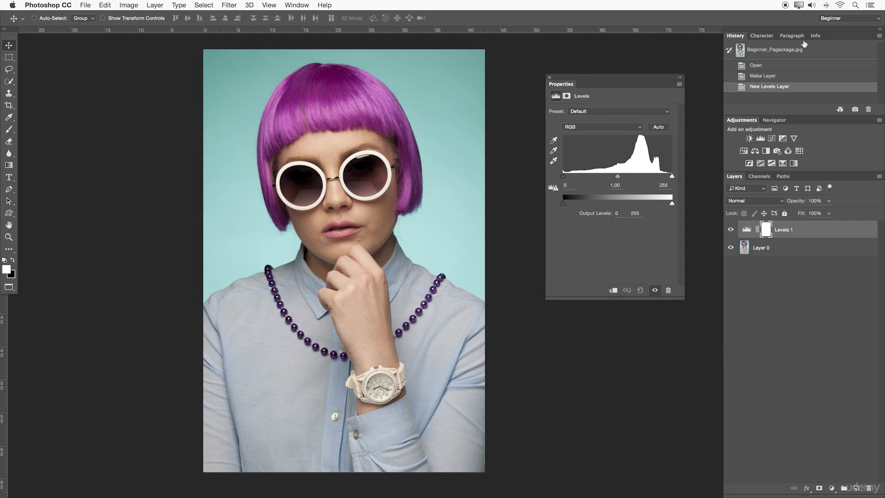
left_click_drag(558, 87, 766, 122)
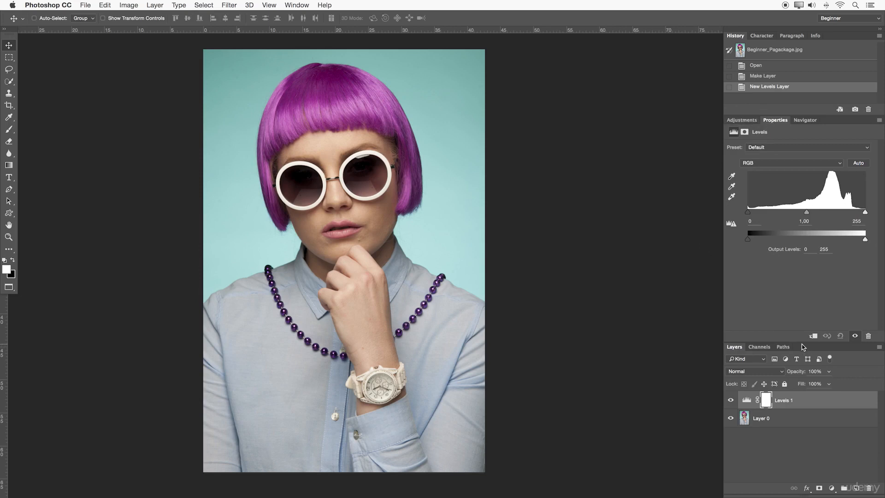
left_click_drag(804, 342, 802, 308)
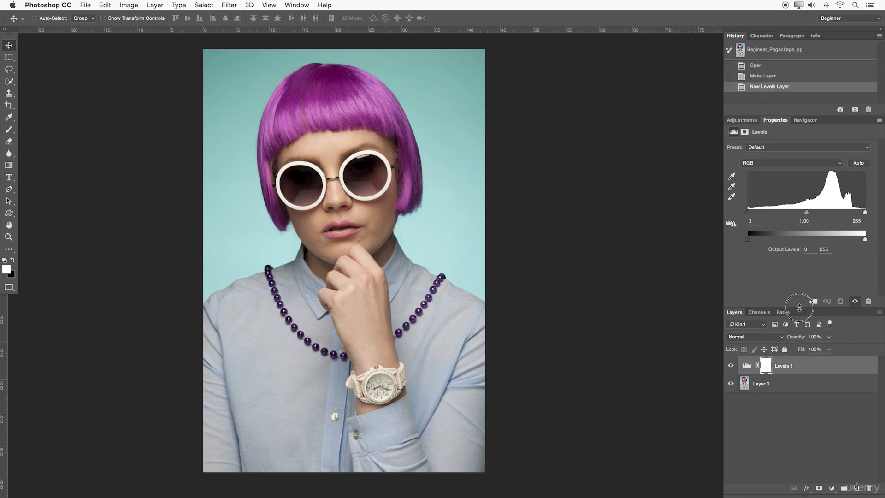
- Set the Levels layer's black input level to 50 and toggle its visibility to compare, leaving it hidden
left_click(751, 222)
type("50")
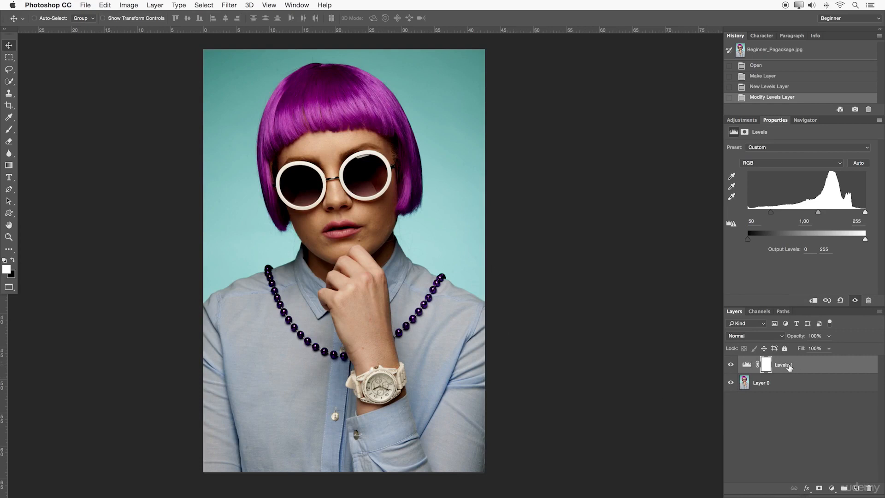
left_click(730, 365)
left_click(731, 365)
left_click(730, 365)
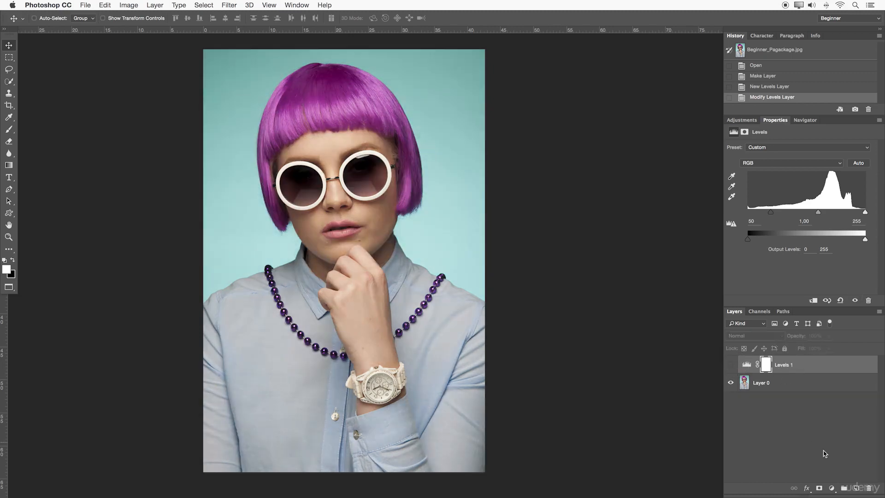
- Add four empty layers above the Levels layer, and show and hide the Levels effect beneath them
left_click(857, 489)
left_click(857, 489)
left_click(857, 489)
left_click(857, 489)
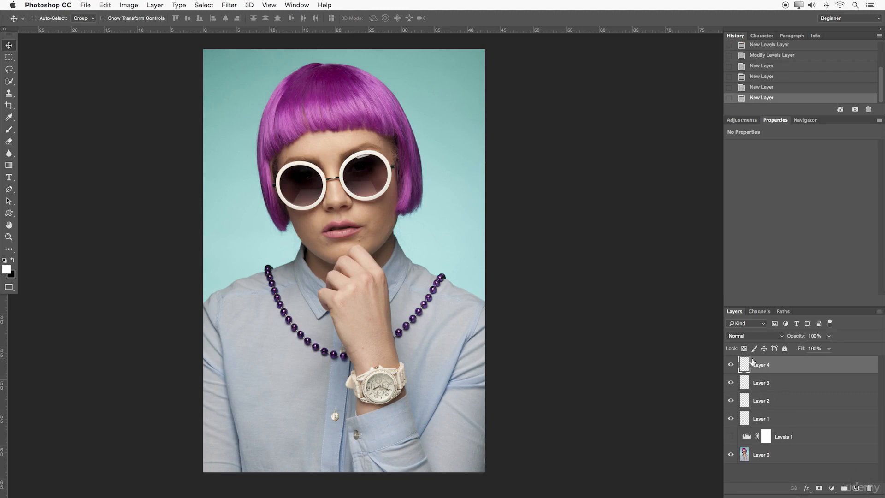
left_click(731, 436)
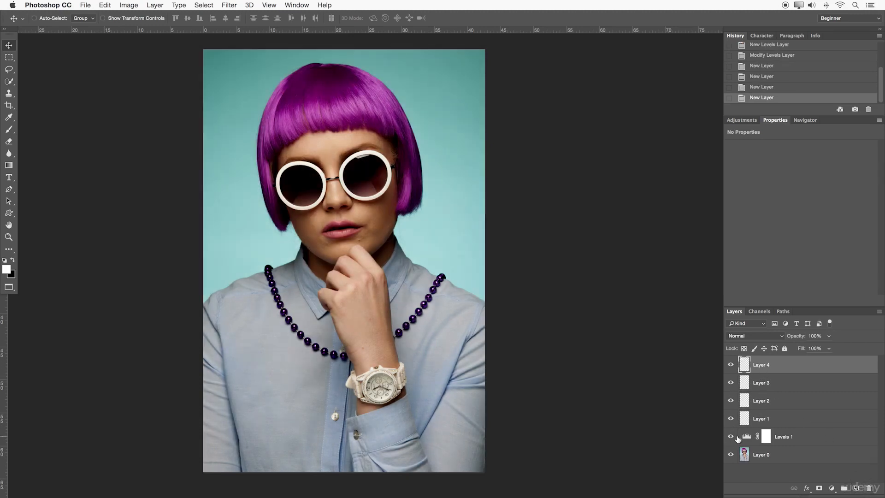
left_click(731, 436)
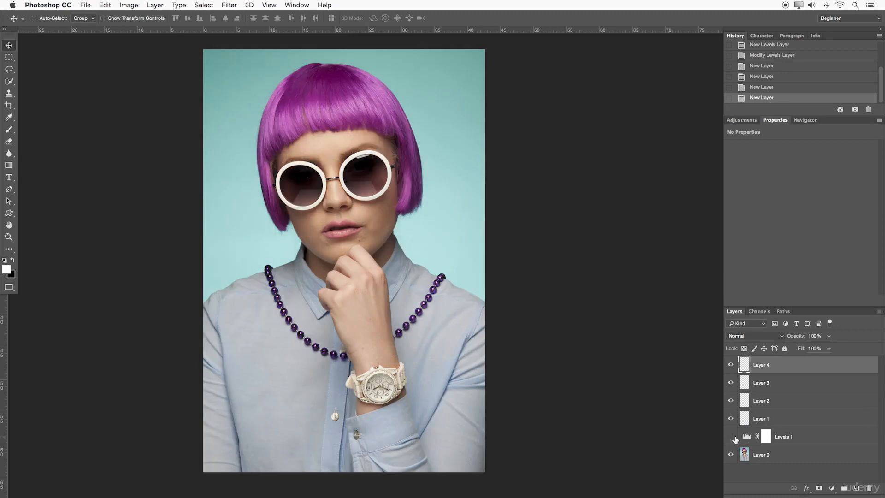
- Delete the Levels adjustment layer and the four empty layers, keeping only Layer 0
left_click(785, 441)
key("BackSpace")
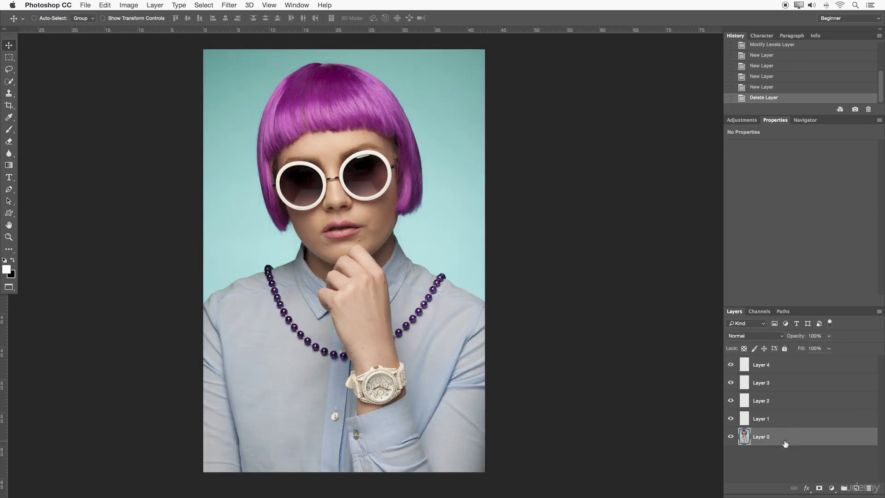
left_click(765, 371)
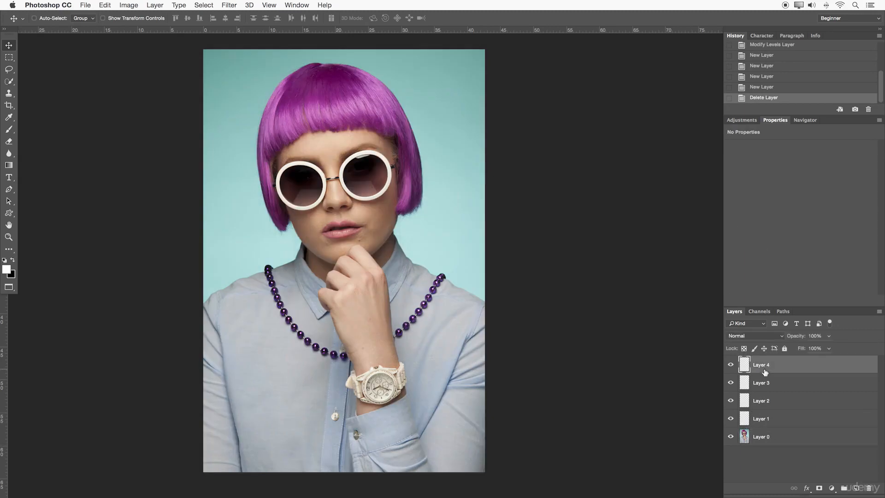
key("BackSpace")
key("BackSpace")
key("BackSpace")
key("BackSpace")
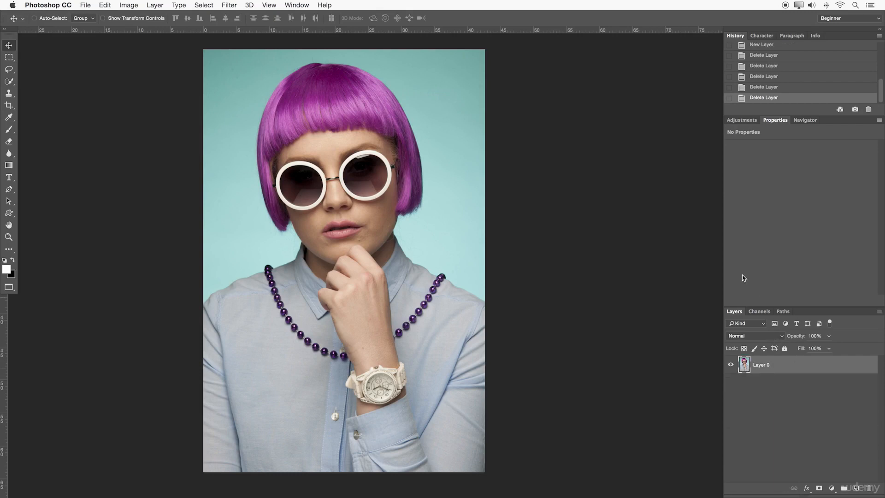
left_click(155, 5)
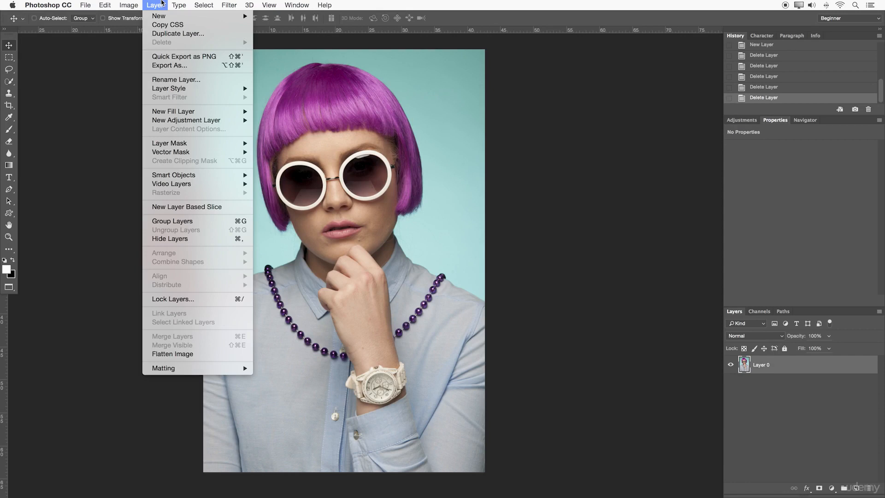
mouse_move(246, 121)
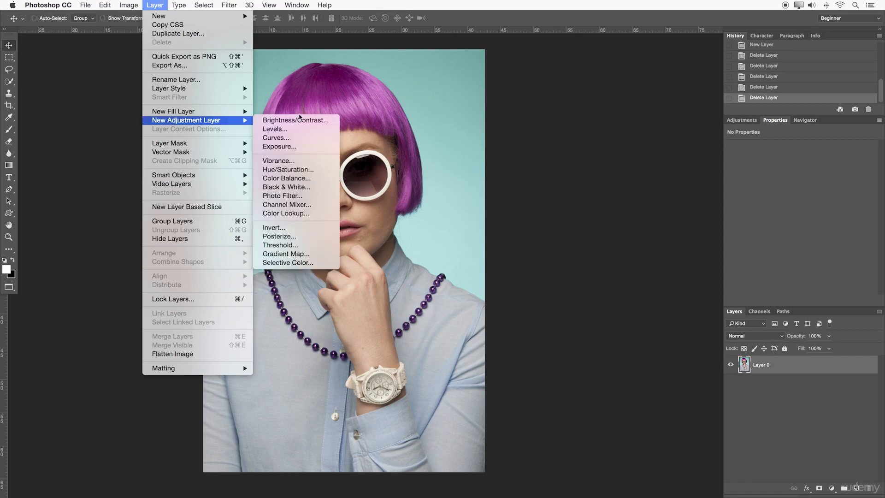
left_click(667, 144)
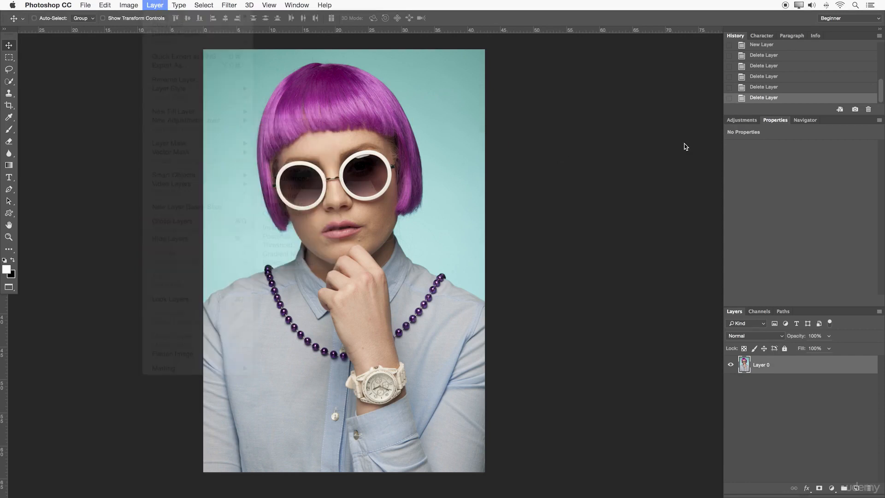
- Add a Levels adjustment layer above Layer 0 and set its black input level to 50
left_click(740, 120)
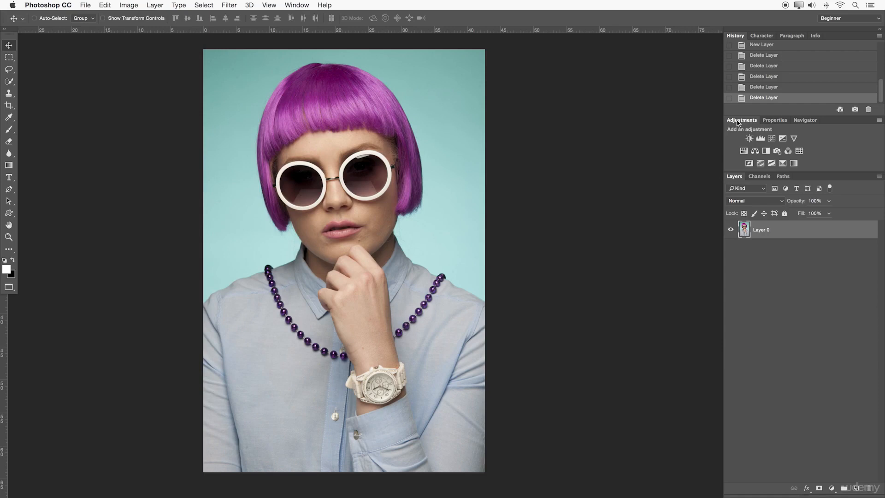
left_click(761, 138)
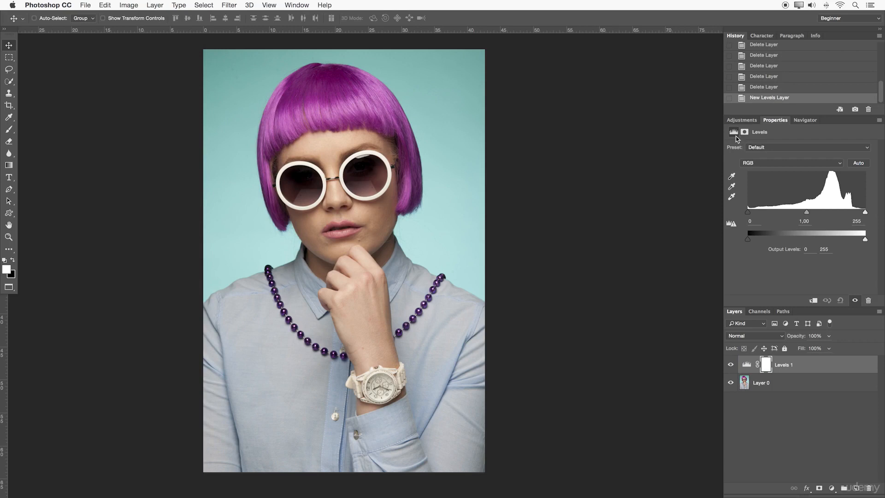
left_click(754, 222)
type("50")
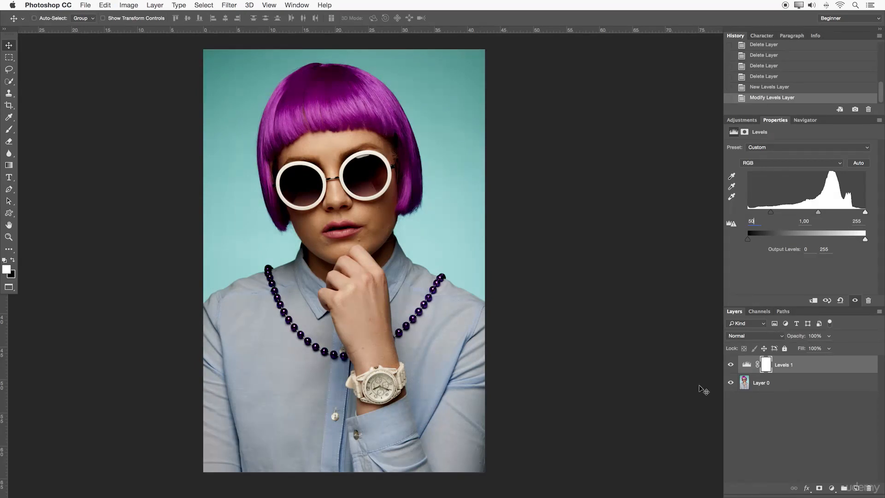
- Toggle the Levels adjustment layer's visibility to compare the photo before and after, leaving the layer hidden
left_click(728, 365)
left_click(729, 365)
left_click(193, 3)
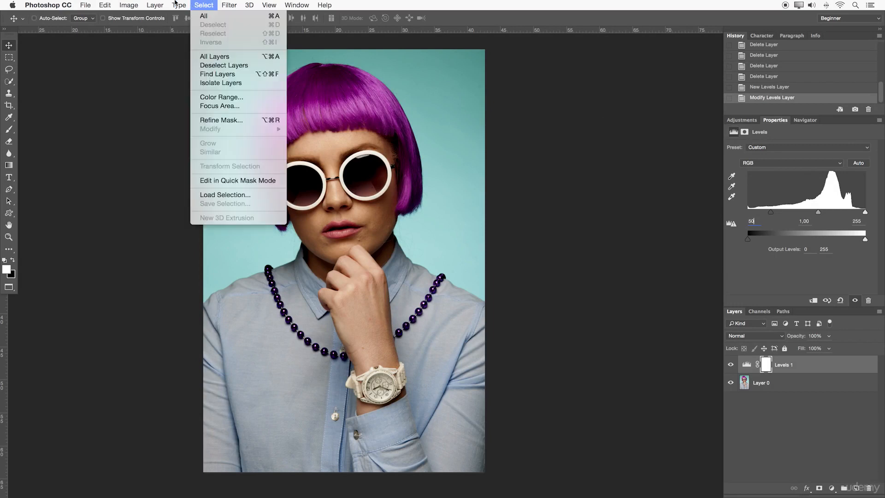
left_click(525, 130)
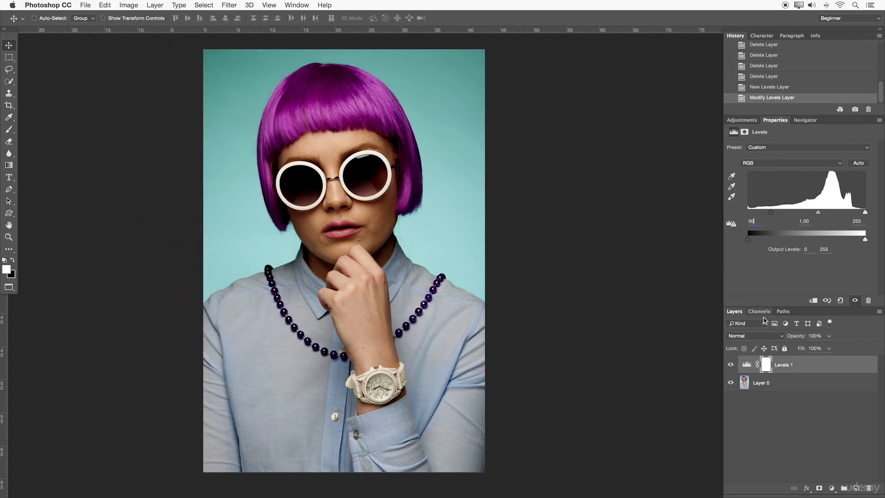
left_click(730, 365)
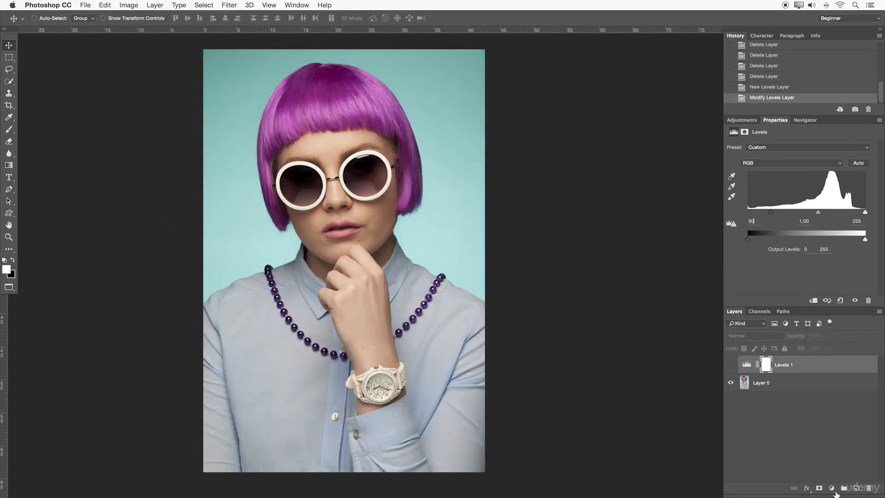
- Add a second Levels adjustment layer with a black input level of 50, and hide it
left_click(831, 488)
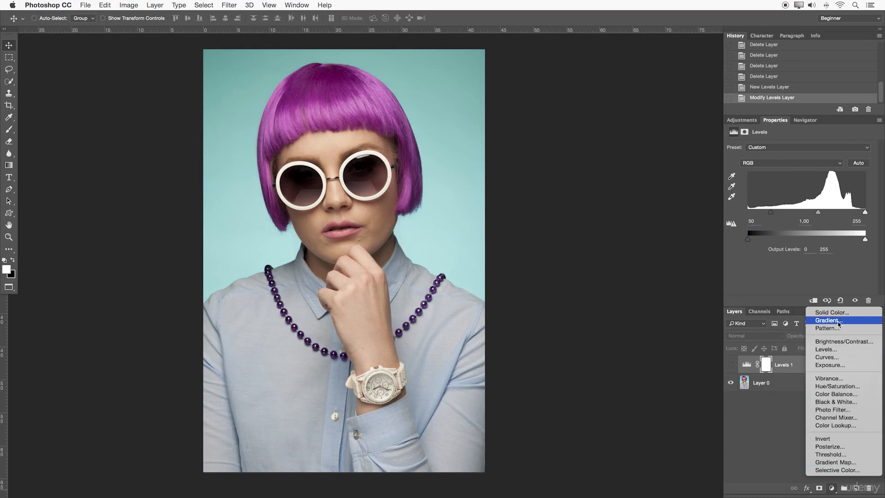
left_click(832, 349)
double_click(751, 221)
type("50")
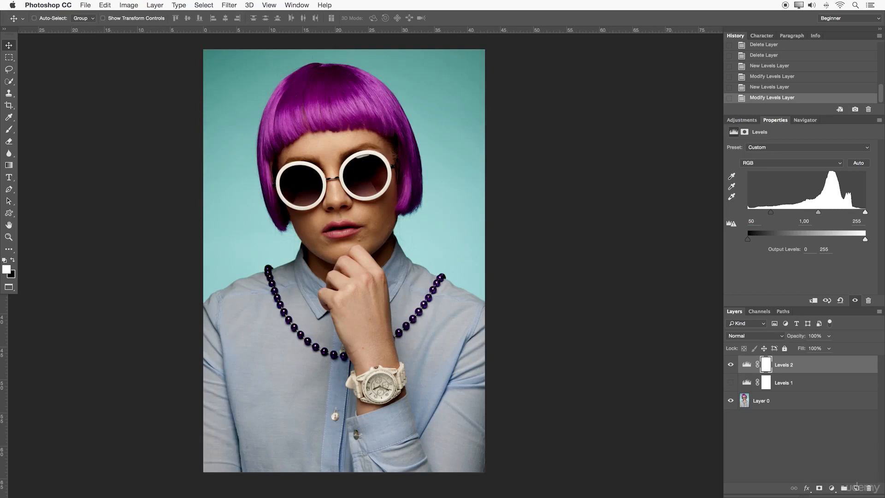
left_click(732, 366)
- Add a third Levels adjustment layer directly above Layer 0 and set its black input level to 50
left_click(782, 400)
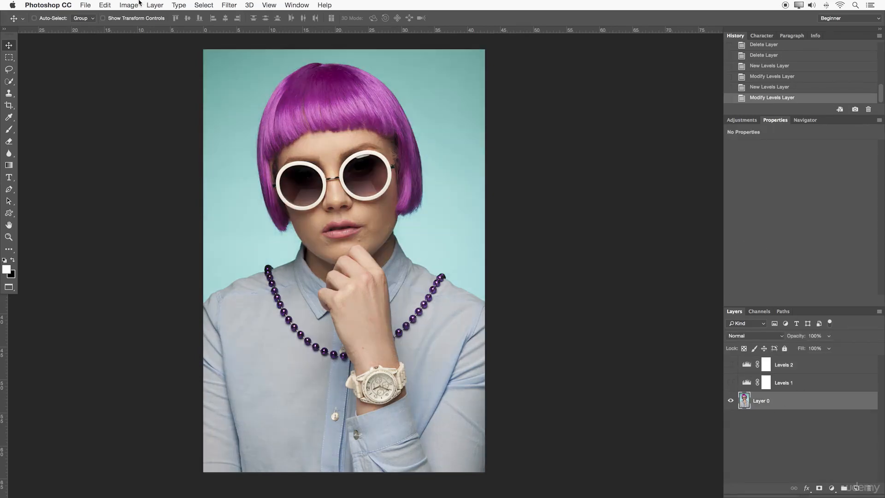
left_click(153, 4)
mouse_move(198, 120)
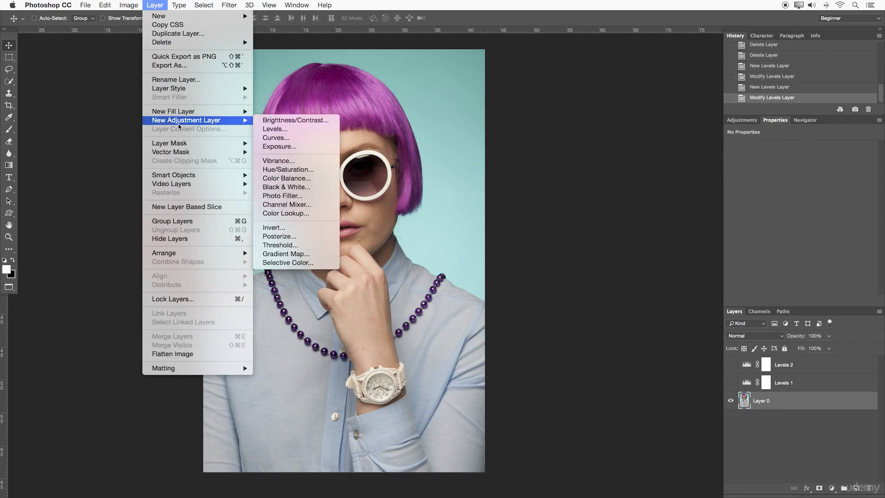
left_click(309, 129)
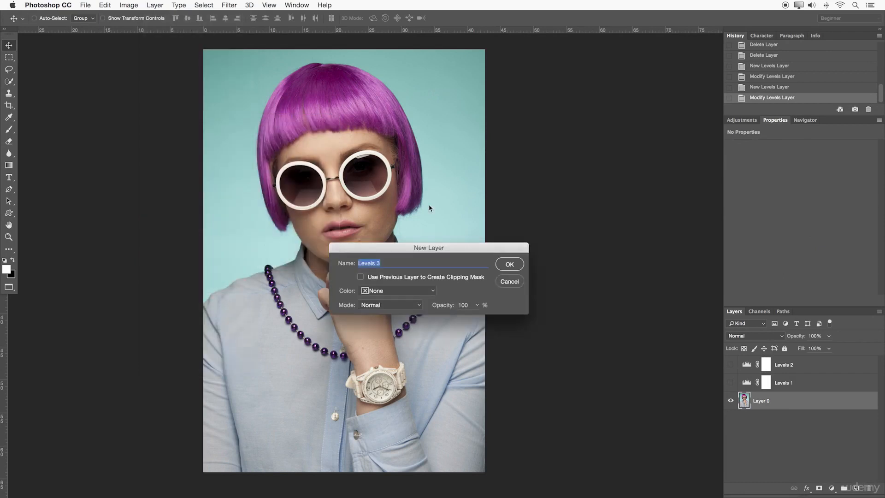
left_click(516, 268)
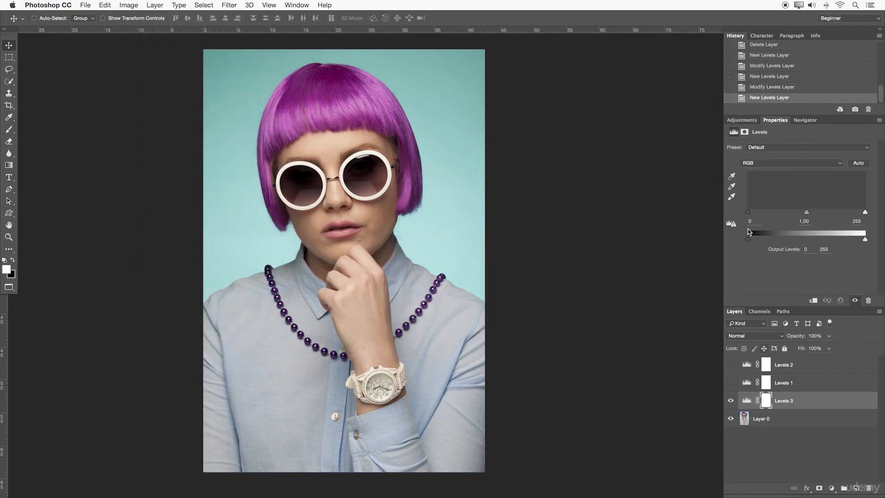
type("50")
key("Return")
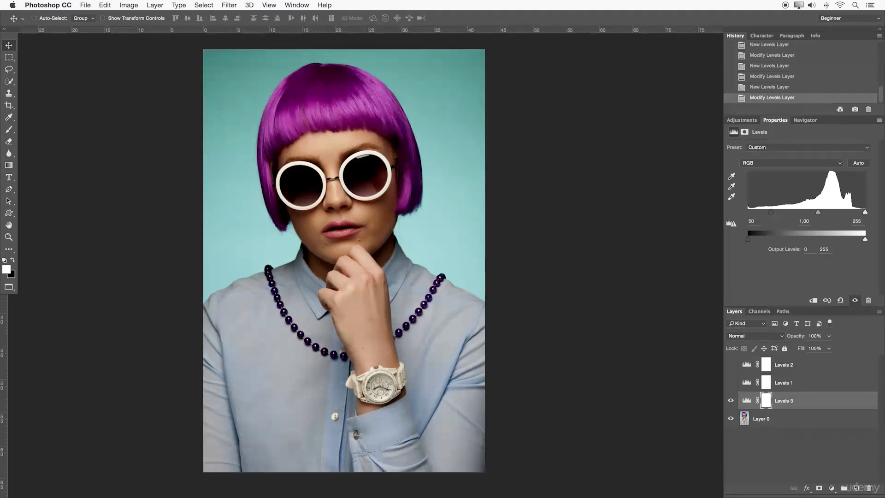
- Toggle the visibility of the three Levels adjustment layers to compare their effects on the photo, leaving all three hidden
left_click(730, 401)
left_click(730, 383)
left_click(787, 386)
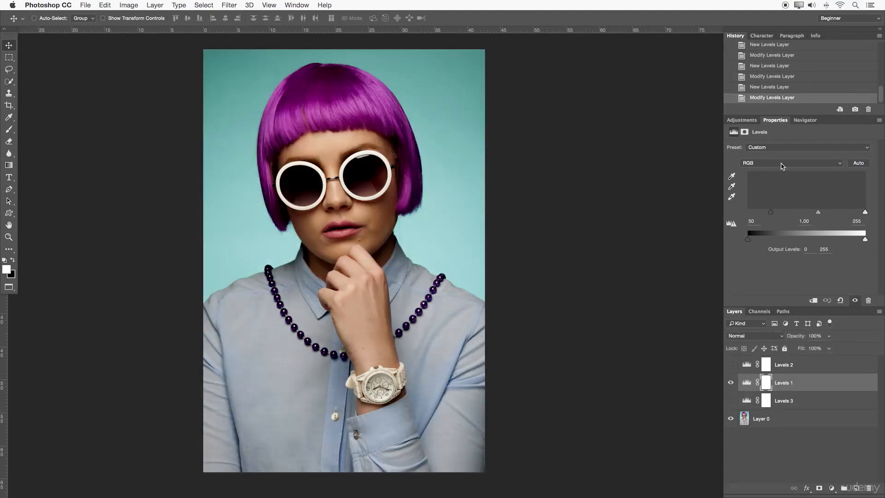
left_click(730, 383)
left_click(788, 368)
left_click(731, 365)
left_click(731, 365)
left_click(730, 383)
left_click(730, 364)
left_click(730, 365)
left_click(730, 365)
left_click(730, 380)
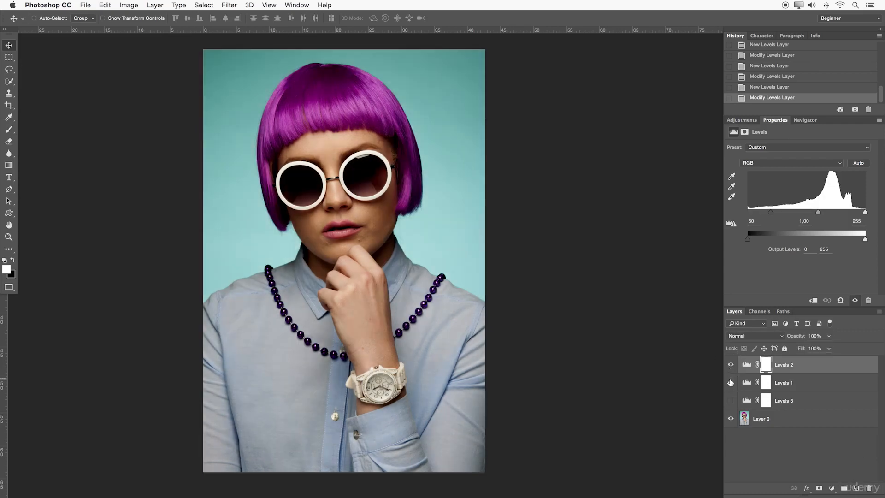
left_click_drag(730, 365, 728, 408)
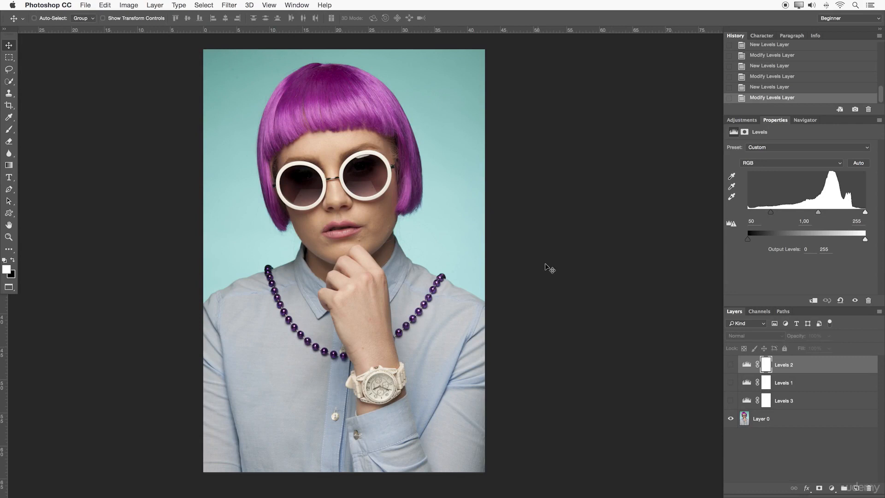
- Review the different places that offer new adjustment layers, without adding one
left_click(204, 4)
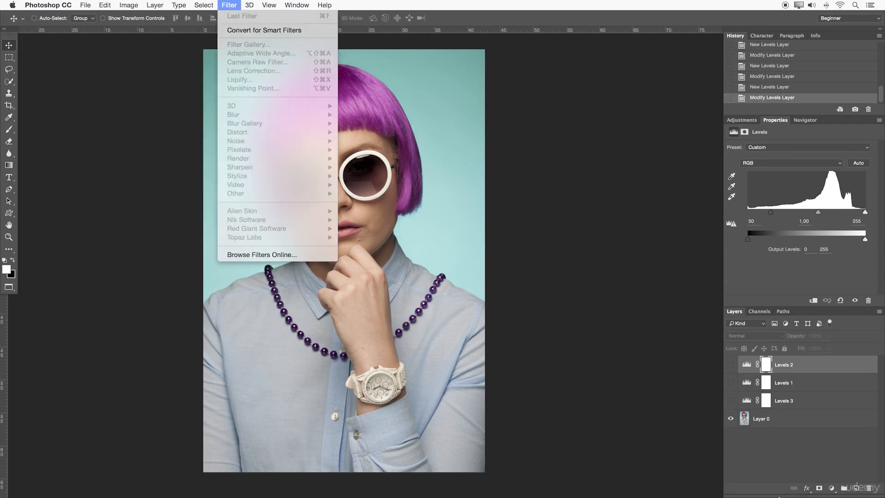
left_click(630, 394)
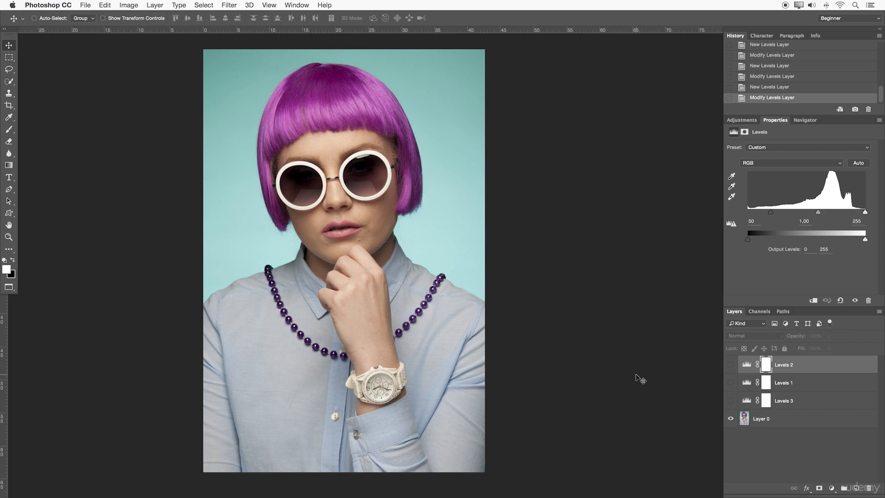
left_click(741, 120)
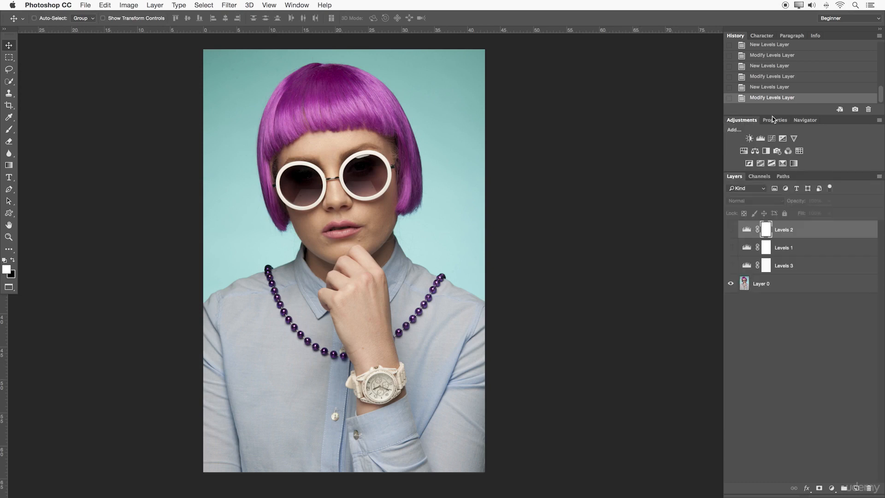
left_click(831, 488)
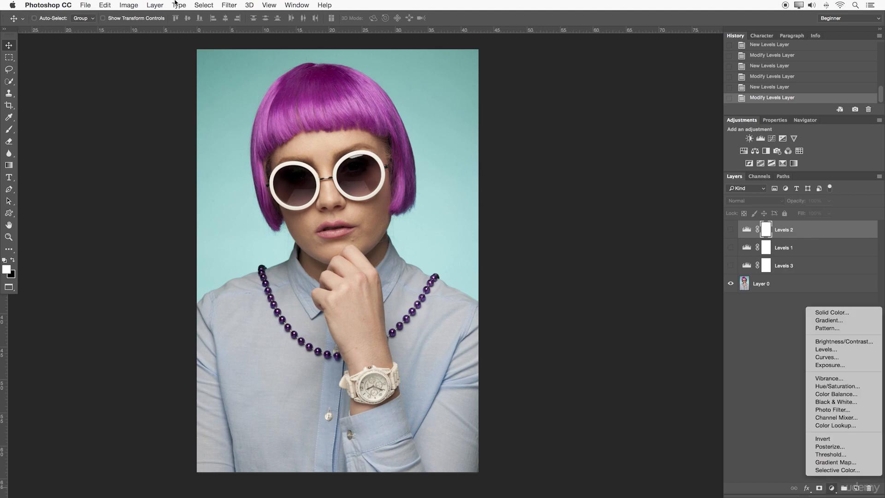
left_click(161, 5)
left_click(152, 5)
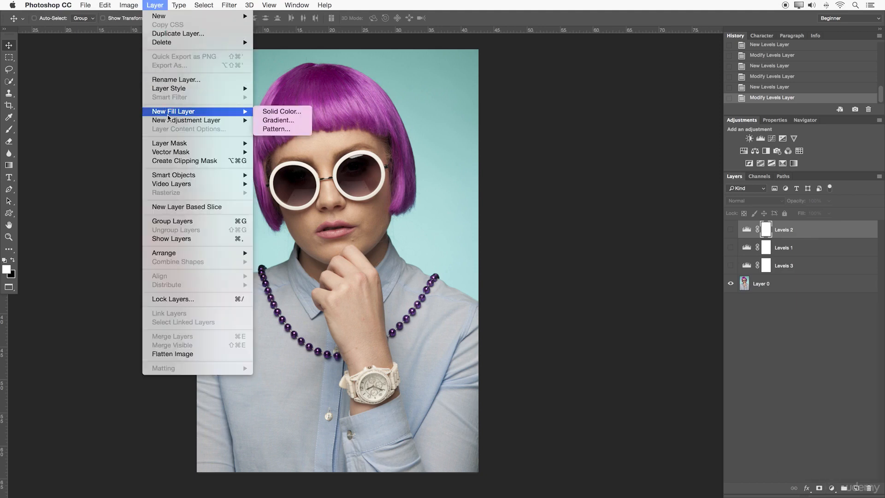
mouse_move(169, 121)
left_click(625, 157)
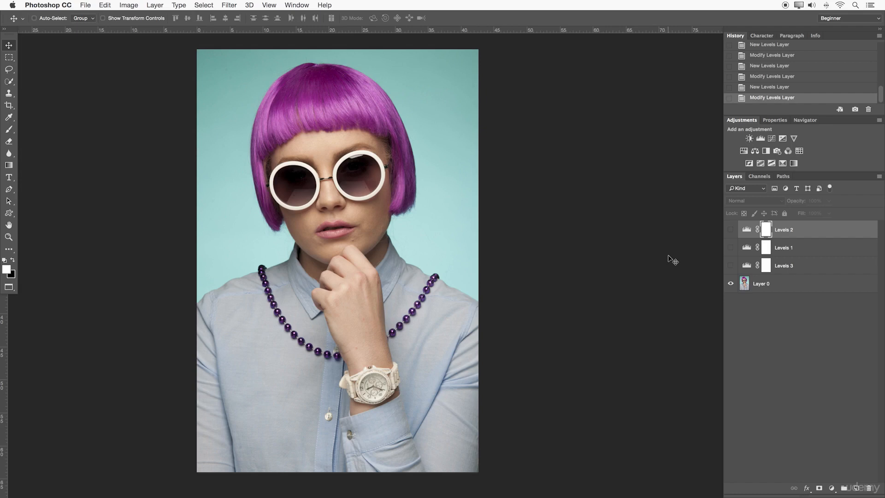
left_click(154, 5)
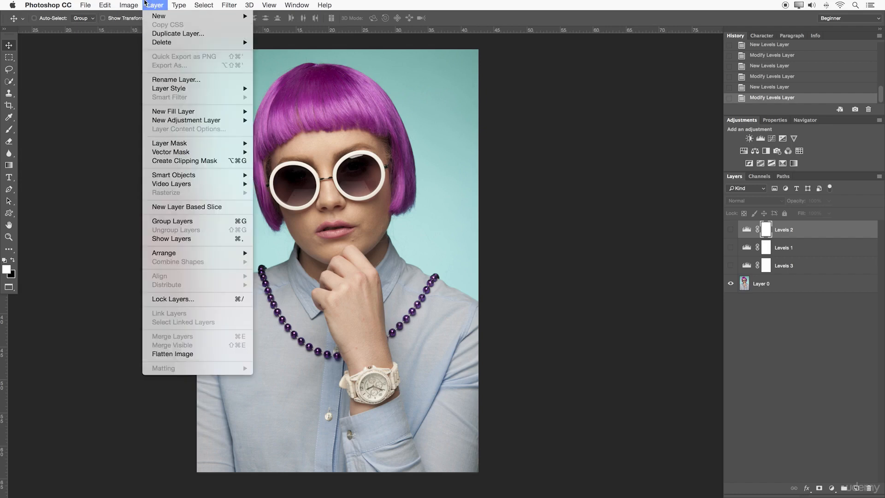
left_click(598, 138)
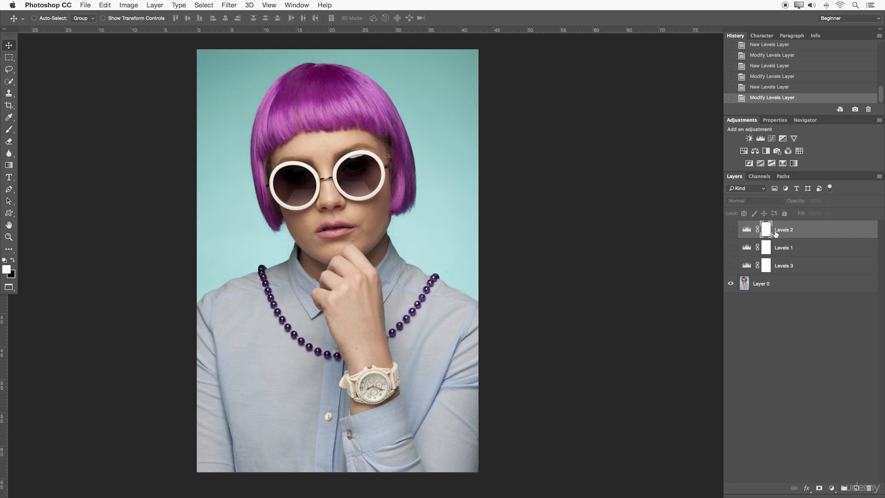
- Delete the three Levels adjustment layers, keeping only Layer 0
key("Delete")
key("Delete")
key("Delete")
left_click(164, 9)
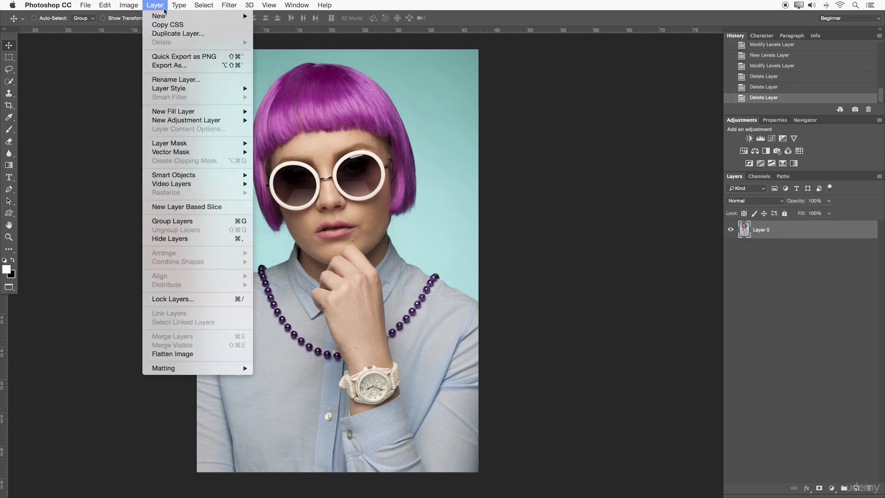
mouse_move(188, 121)
left_click(668, 249)
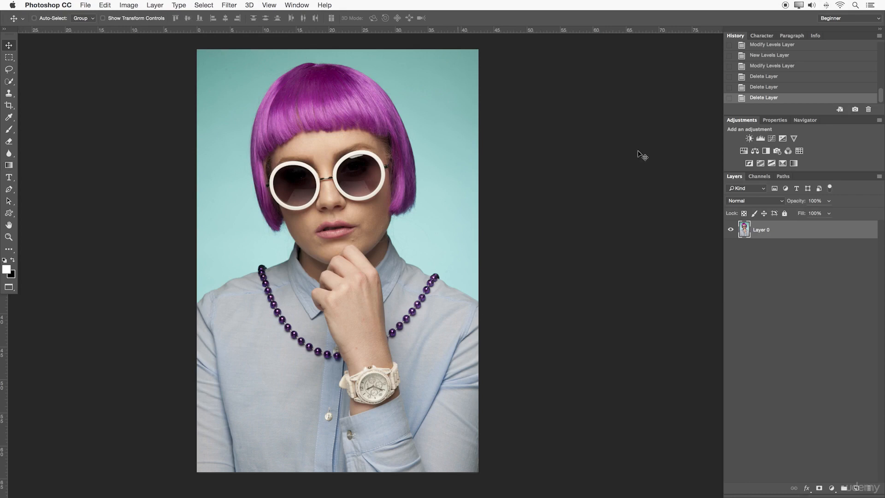
left_click(832, 488)
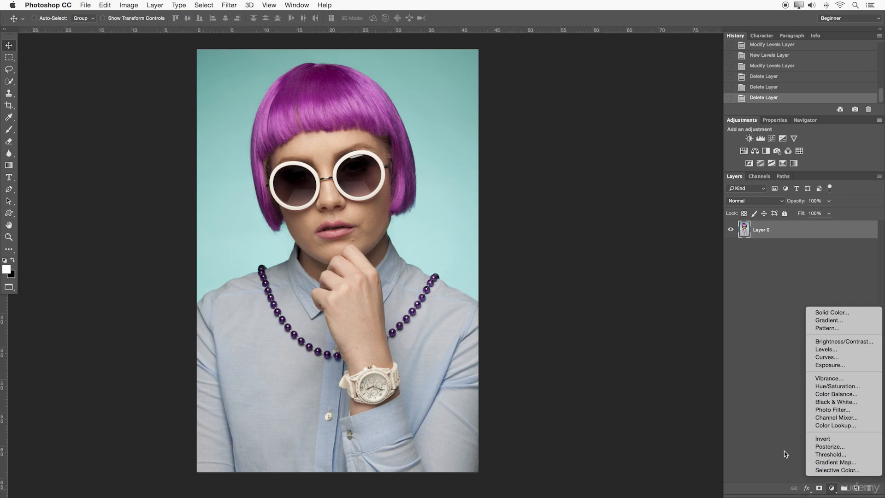
left_click(760, 436)
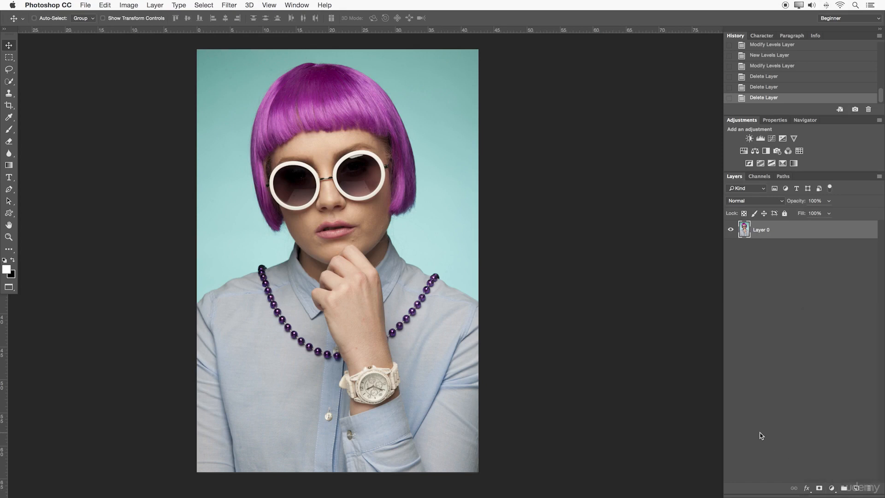